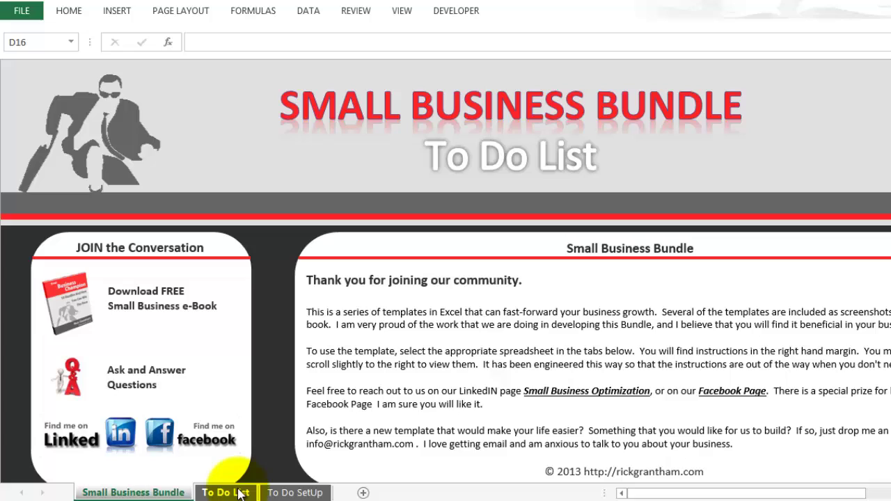
# Open the To Do List sheet and review its instructions and the full range of task entries
pyautogui.click(240, 492)
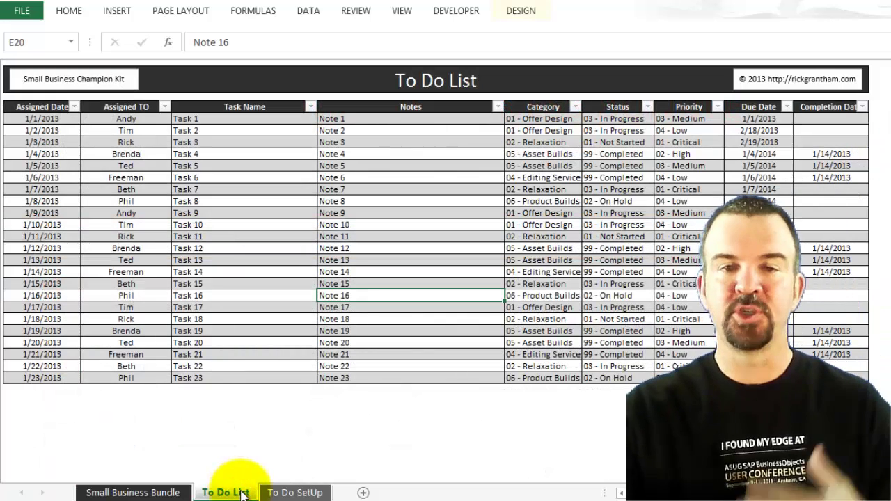
pyautogui.click(255, 426)
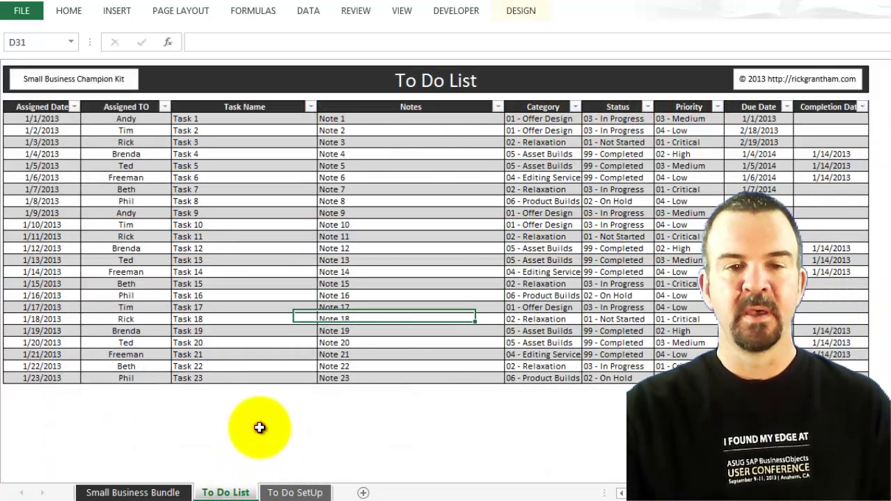
pyautogui.click(281, 249)
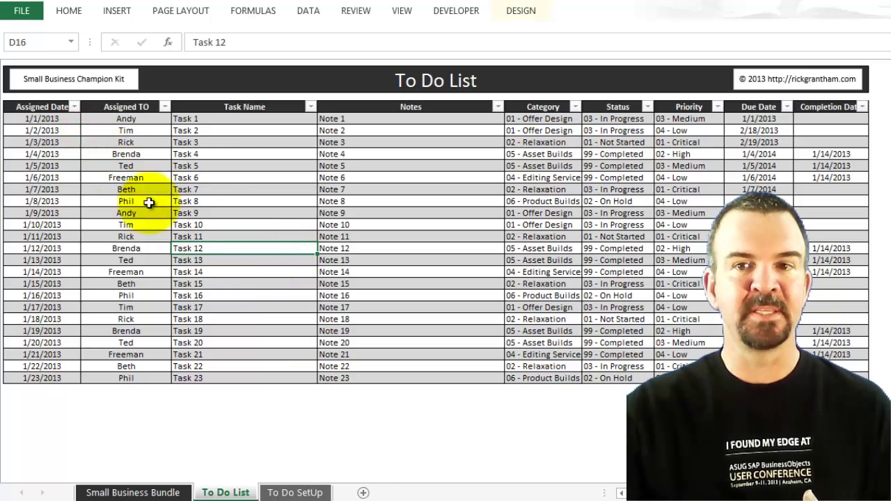
pyautogui.hscroll(5, 445, 244)
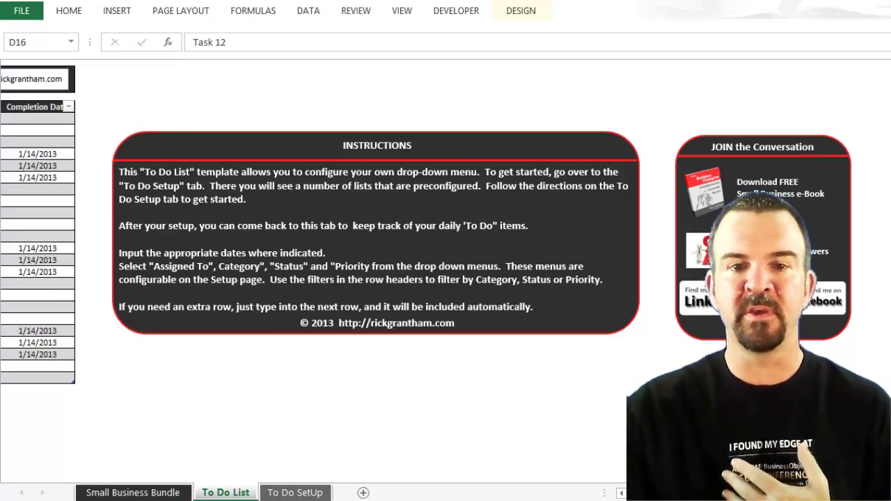
pyautogui.hscroll(-5, 446, 243)
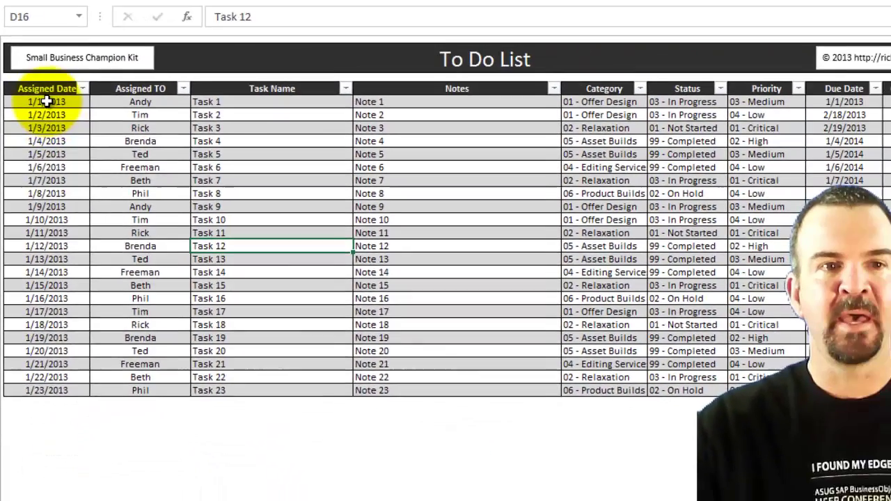
pyautogui.moveTo(47, 101)
pyautogui.mouseDown()
pyautogui.moveTo(465, 187)
pyautogui.moveTo(890, 348)
pyautogui.moveTo(890, 383)
pyautogui.mouseUp()
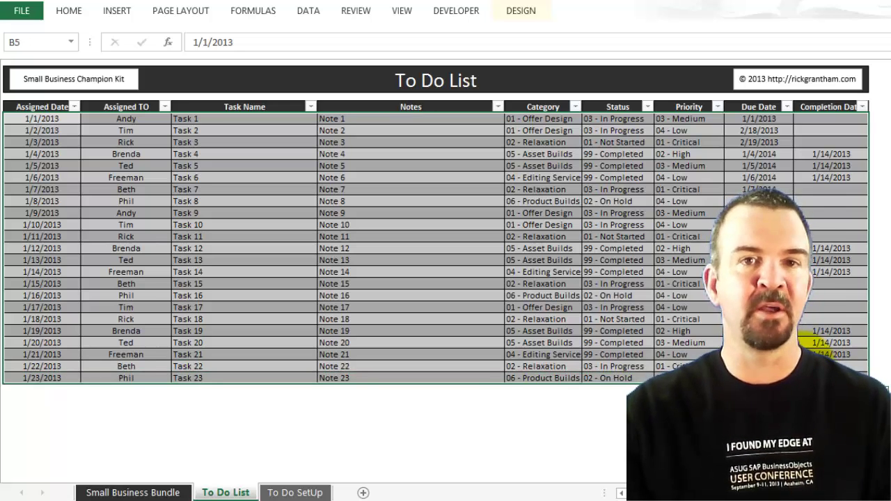
pyautogui.click(235, 293)
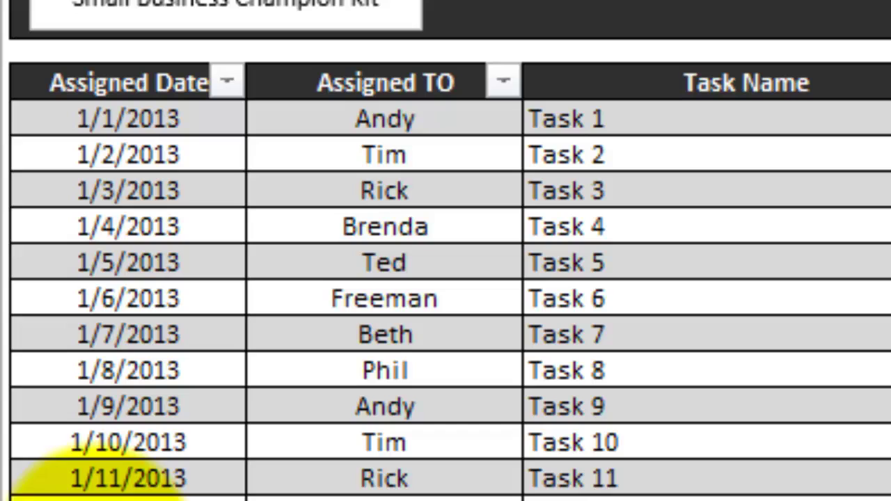
# Examine the Assigned Date, Task Name and Notes fields and the list of people available for the first task's Assigned TO field
pyautogui.click(80, 298)
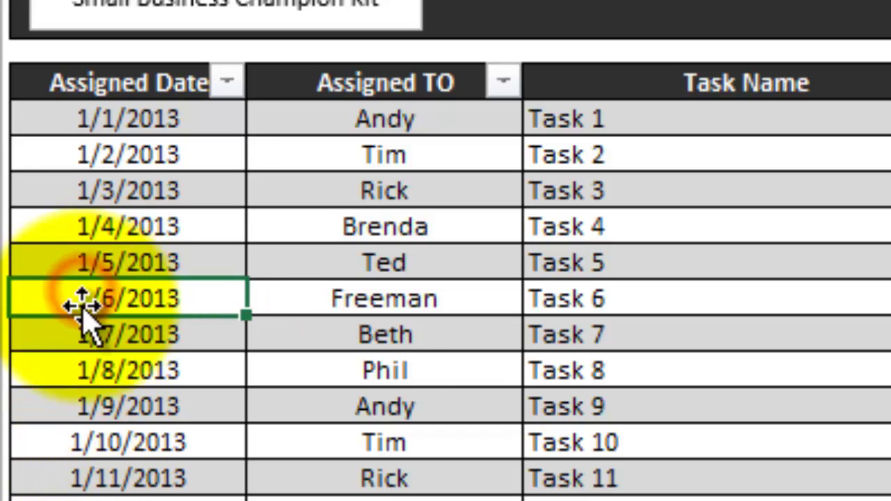
pyautogui.click(395, 122)
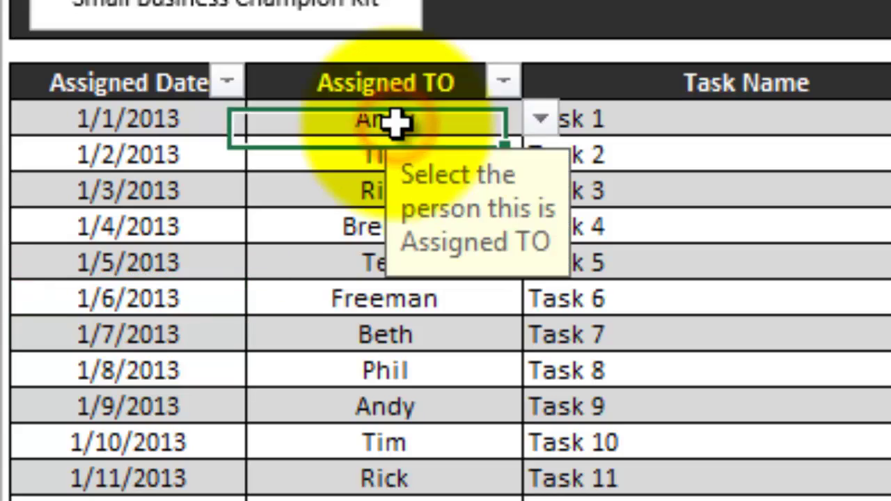
pyautogui.click(537, 119)
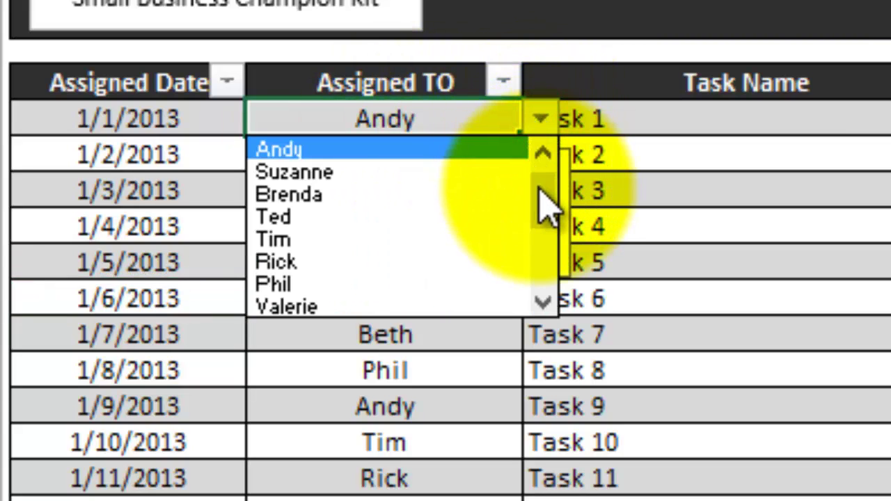
pyautogui.moveTo(546, 213); pyautogui.dragTo(526, 174)
pyautogui.click(615, 116)
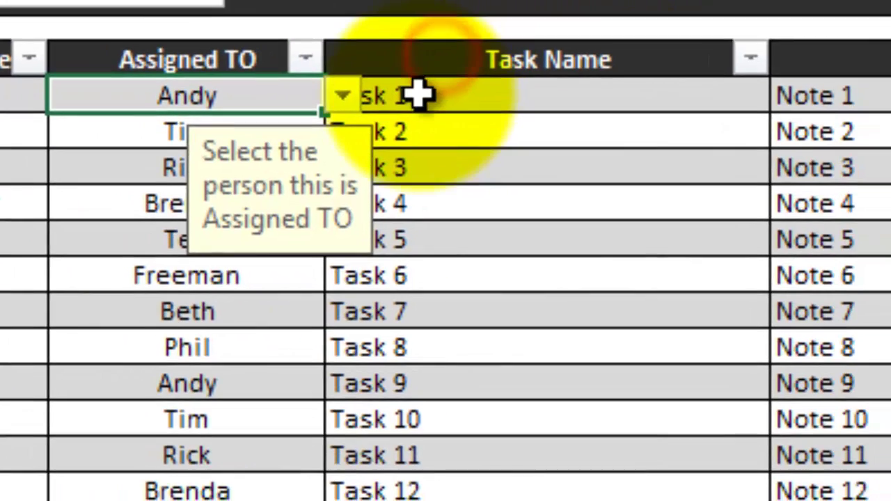
pyautogui.click(615, 118)
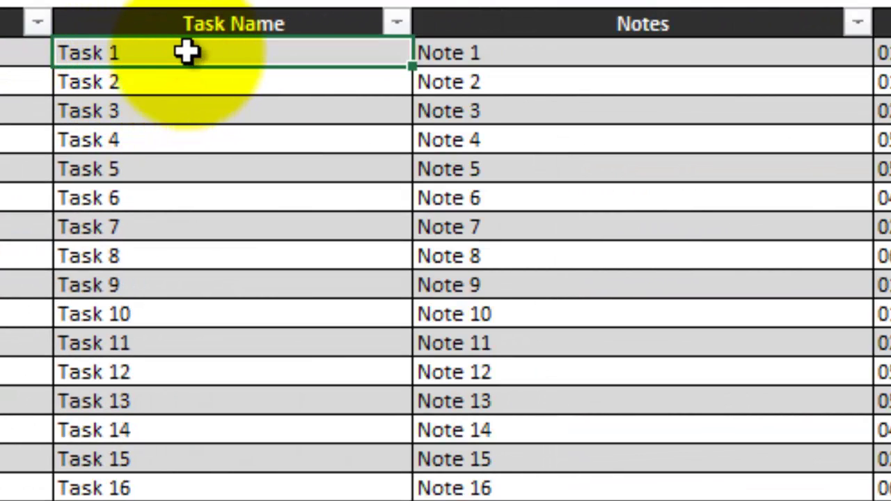
pyautogui.click(669, 50)
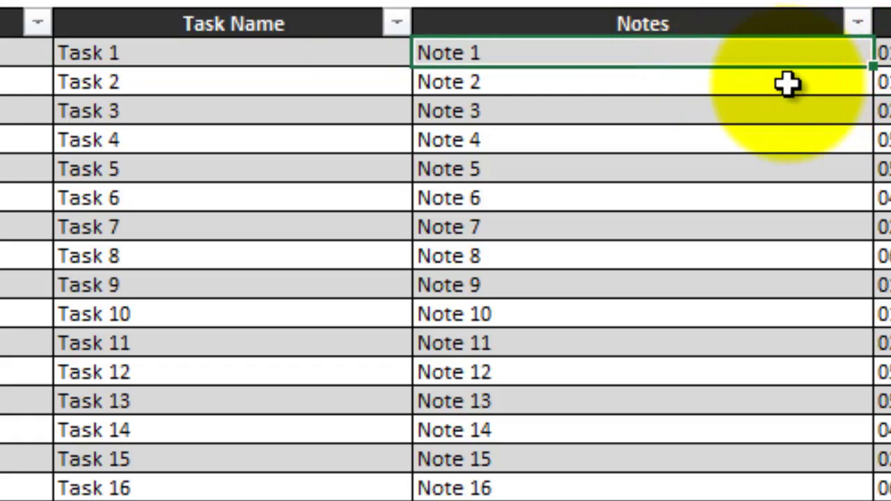
# Review the Category and Status choices available for Task 1 without changing either value
pyautogui.click(780, 51)
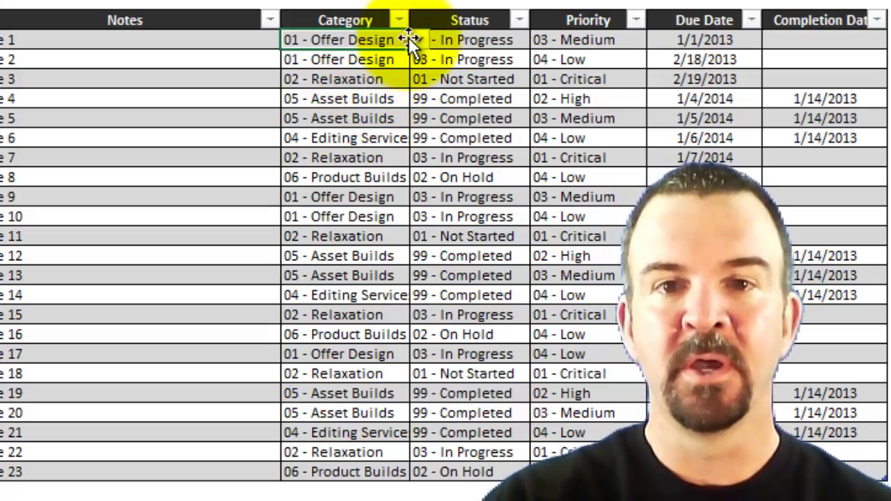
pyautogui.click(419, 38)
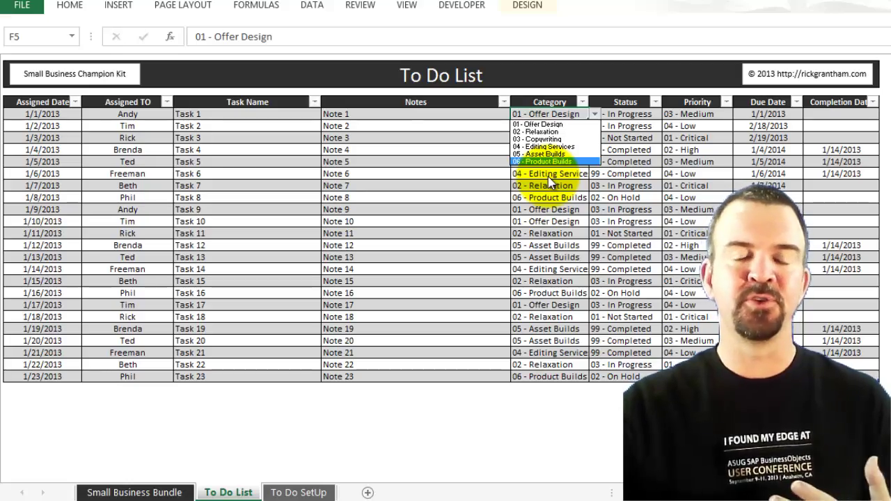
pyautogui.press('Escape')
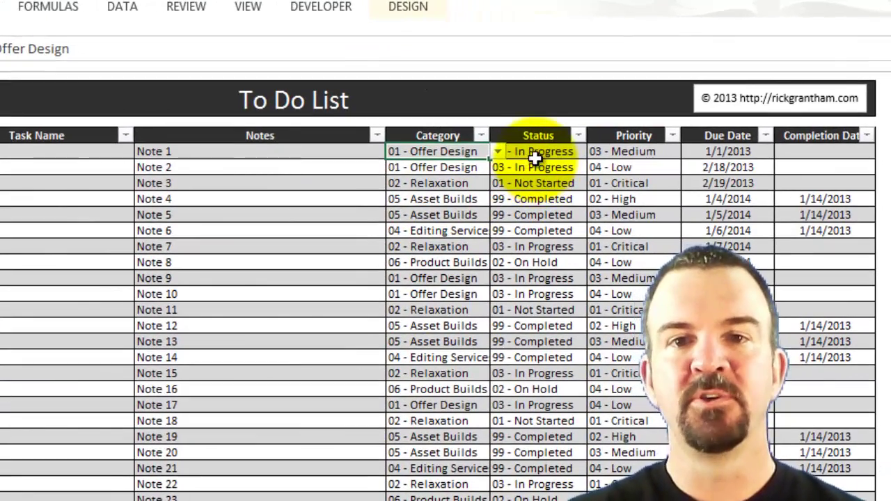
pyautogui.click(541, 153)
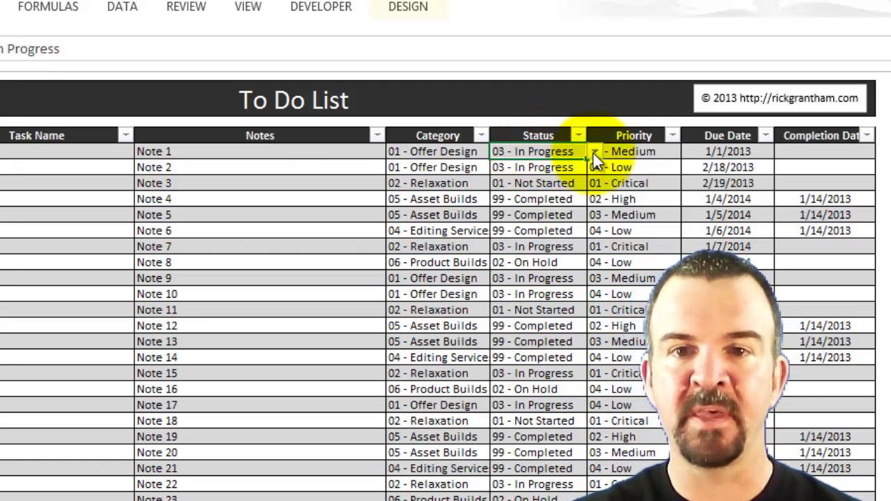
pyautogui.click(594, 152)
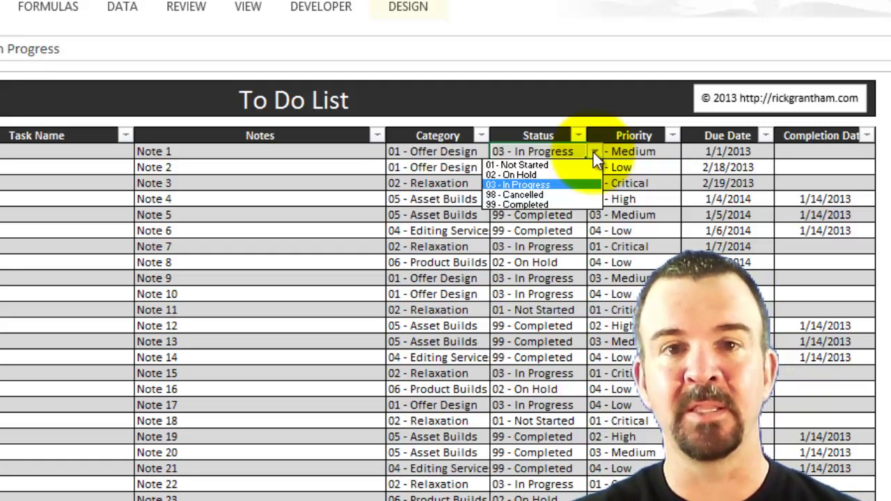
pyautogui.click(529, 262)
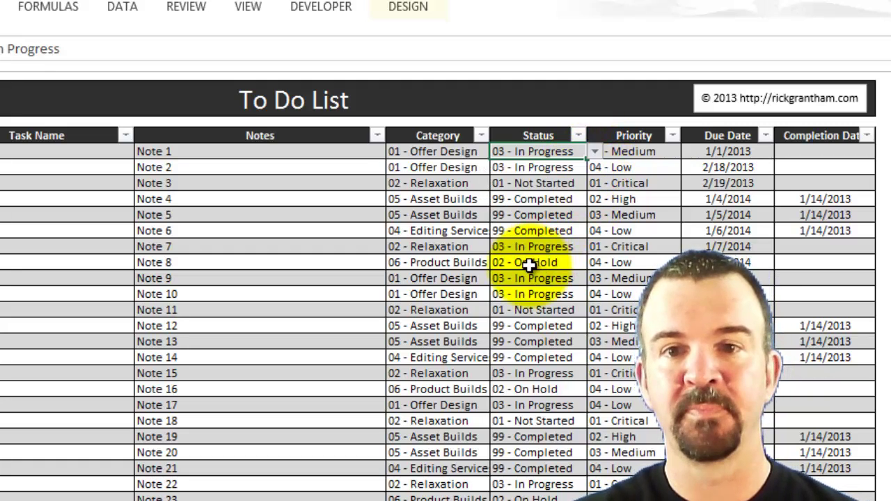
# Review the Priority choices for Task 1 and its Completion Date cell, leaving the entries as they are
pyautogui.click(667, 151)
pyautogui.click(687, 152)
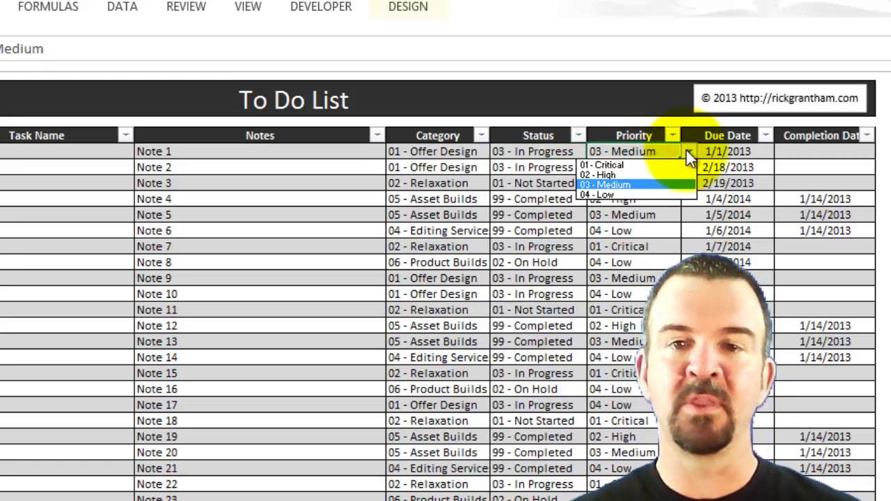
pyautogui.click(686, 151)
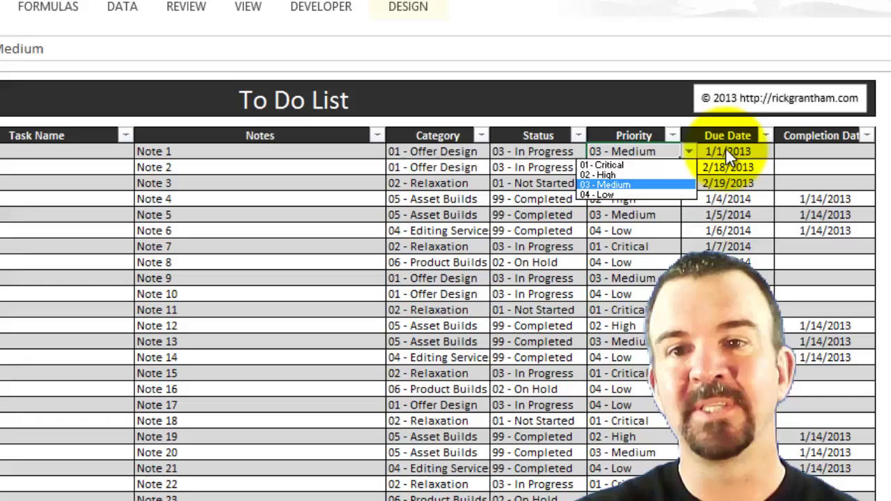
pyautogui.press('Escape')
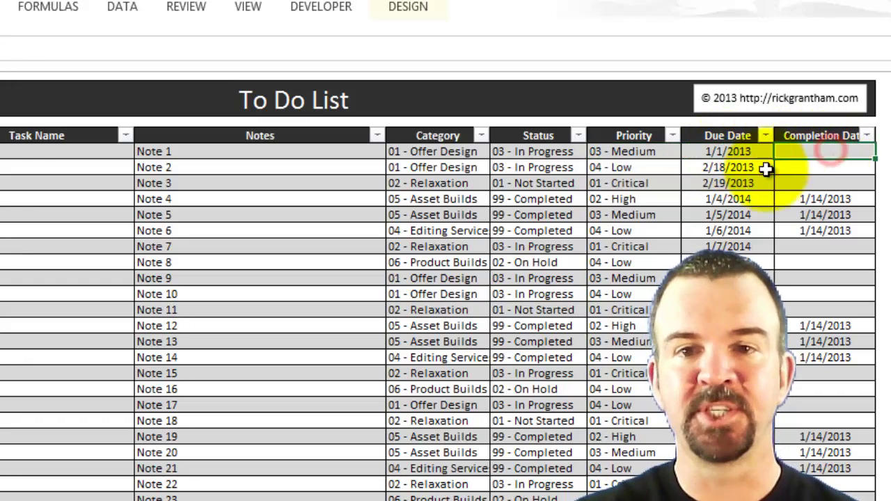
pyautogui.click(640, 199)
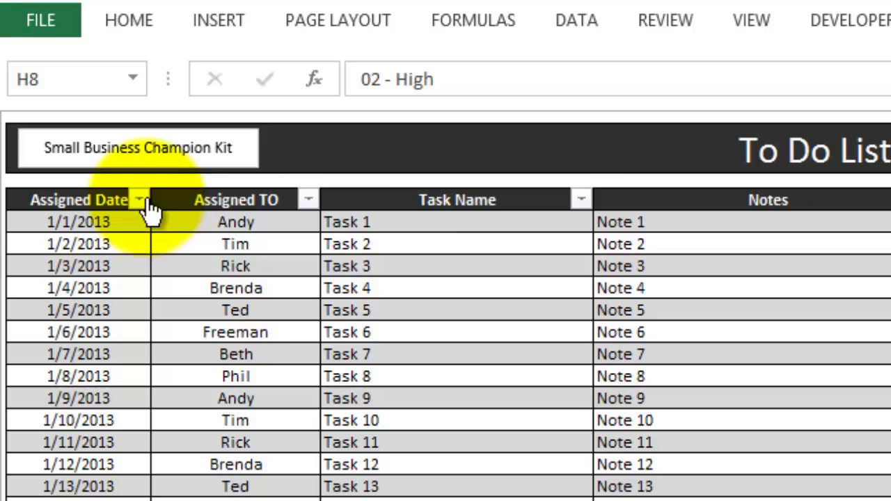
# Filter the Assigned TO column to only the person assigned to Task 3, and highlight the Category values of the filtered tasks
pyautogui.click(311, 198)
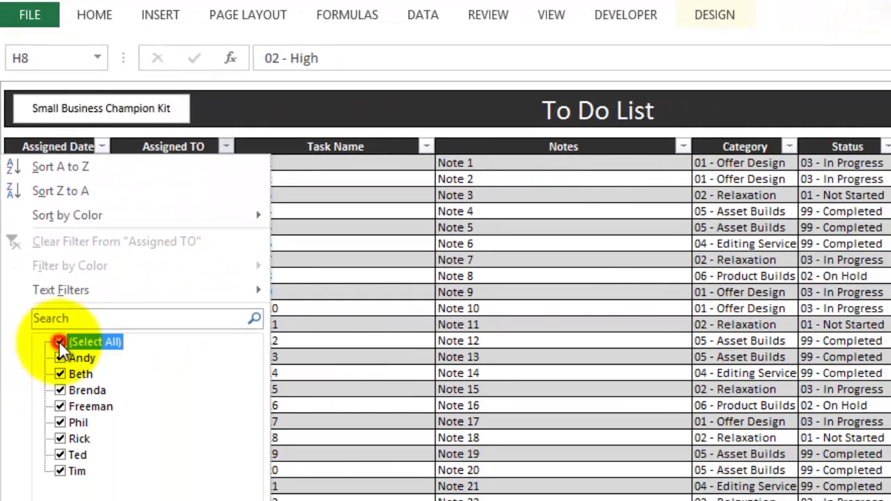
pyautogui.click(58, 341)
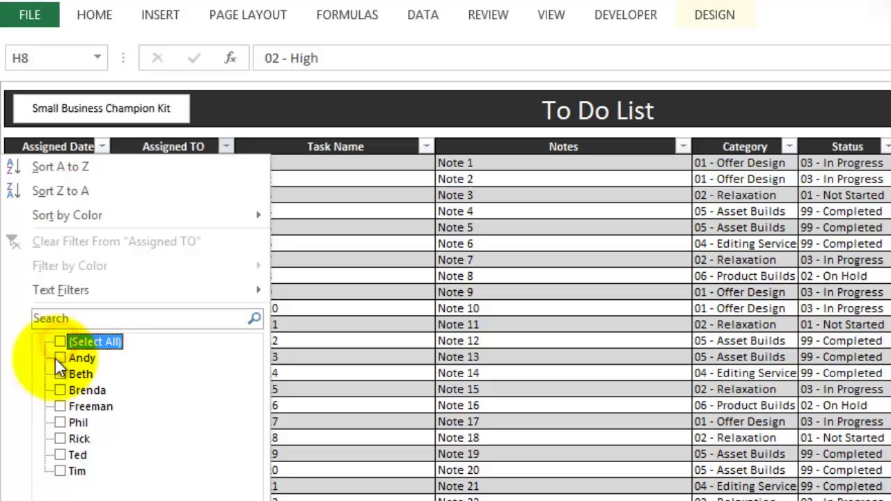
pyautogui.click(60, 439)
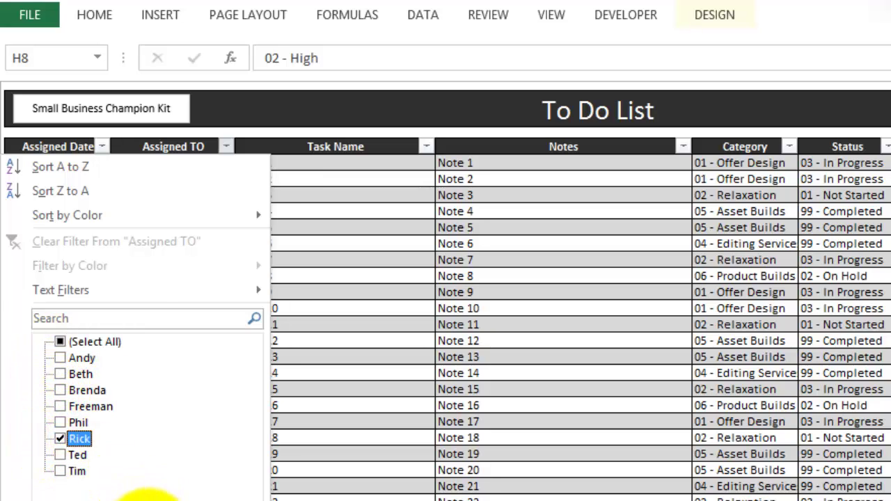
pyautogui.click(147, 498)
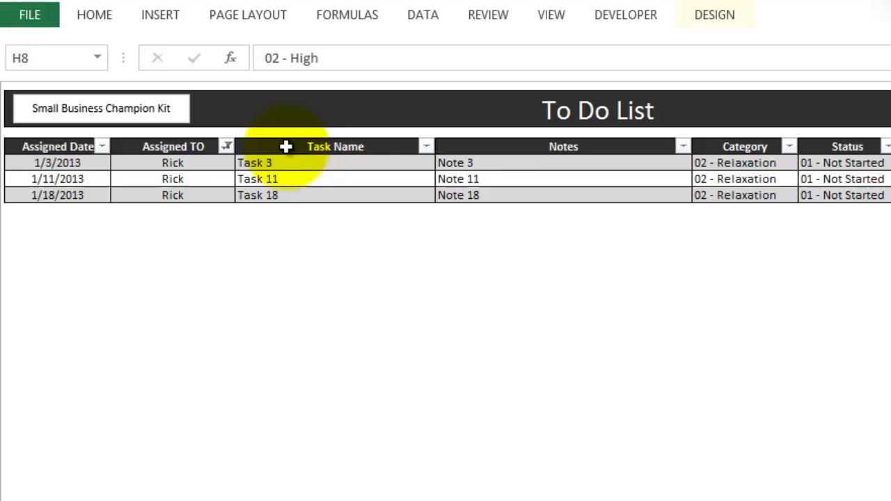
pyautogui.moveTo(728, 163); pyautogui.dragTo(727, 196)
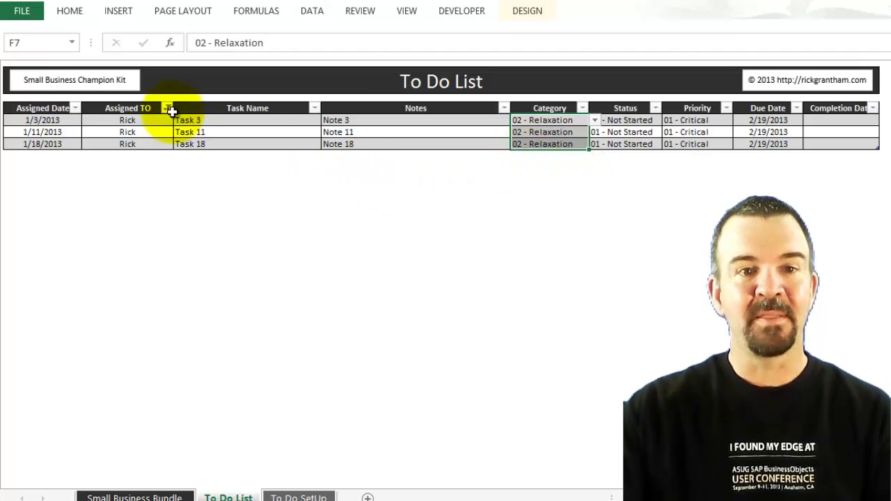
# Reselect all people in the Assigned TO filter to restore the full task list
pyautogui.click(167, 108)
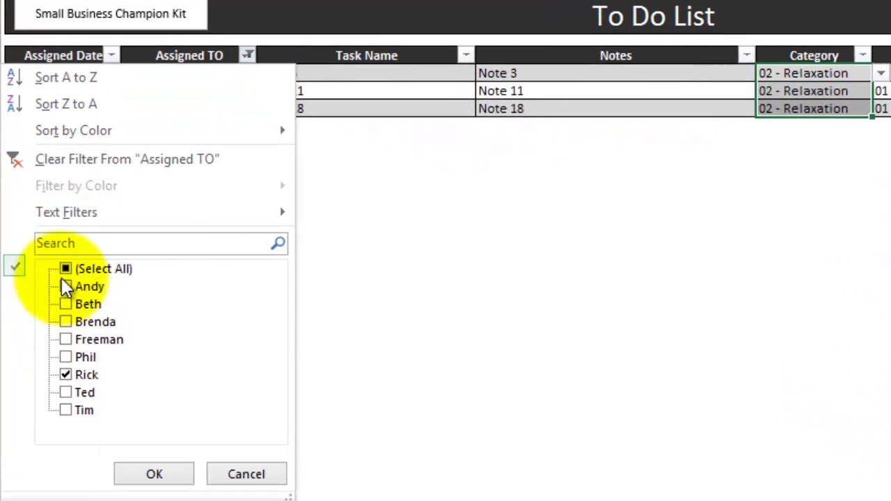
pyautogui.click(64, 270)
pyautogui.click(154, 476)
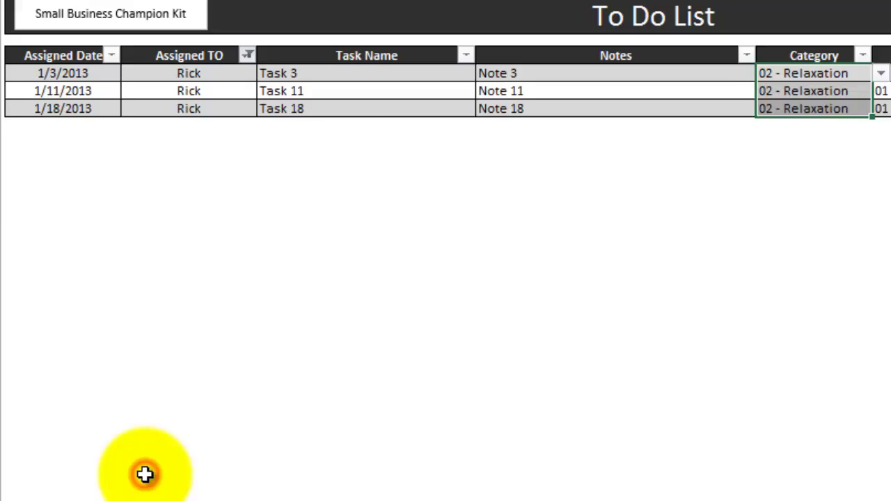
pyautogui.click(480, 284)
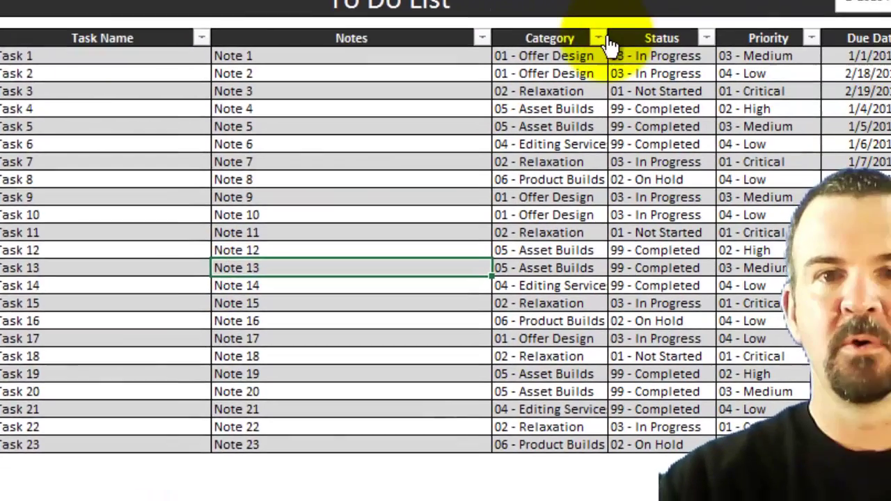
# Filter the Category column to include only 06 - Product Builds
pyautogui.click(864, 56)
pyautogui.click(245, 242)
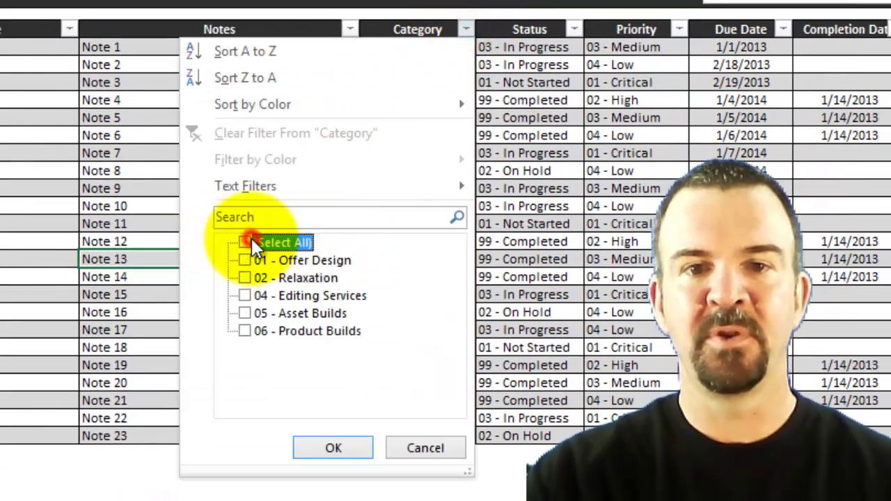
pyautogui.click(249, 332)
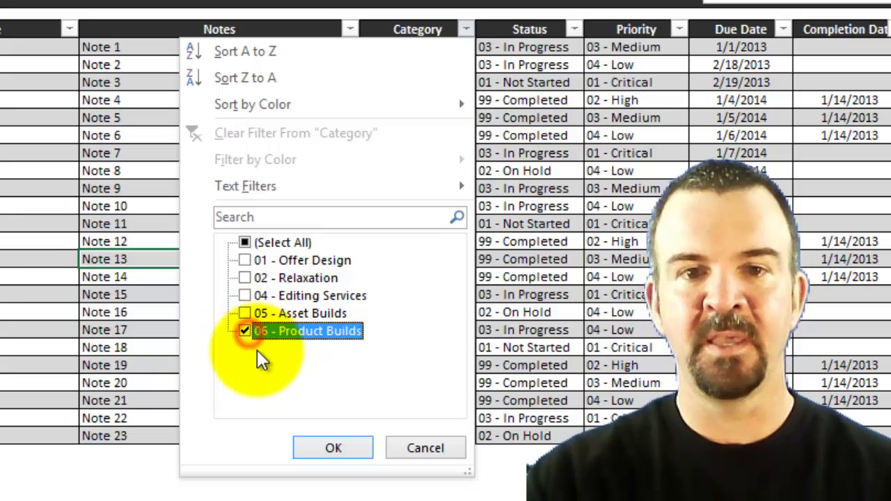
pyautogui.click(331, 447)
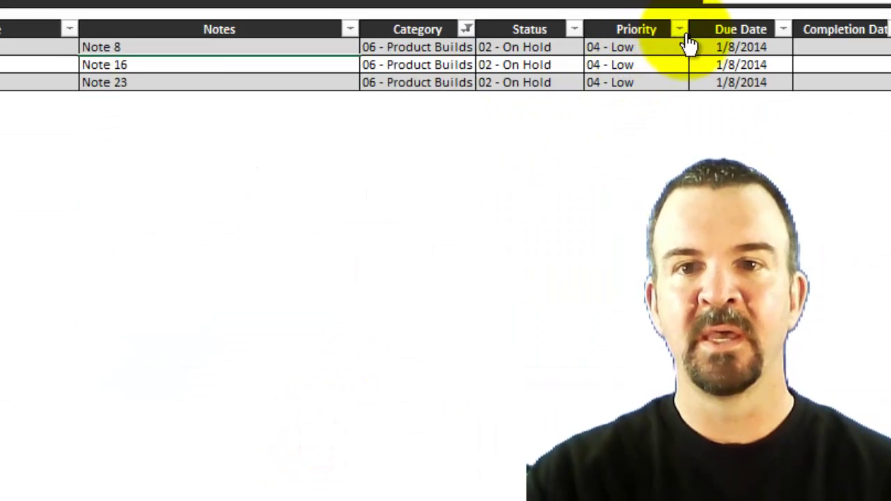
# Reselect all values in the Category filter to bring back the full task list
pyautogui.click(466, 31)
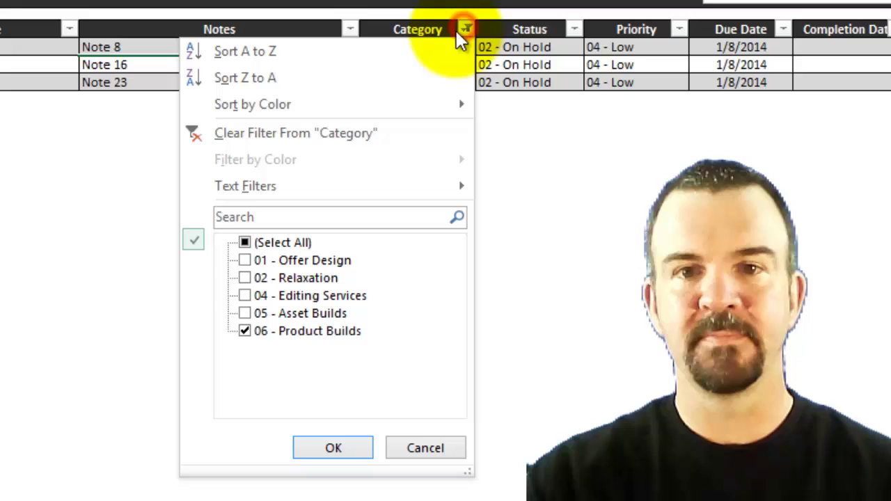
pyautogui.click(244, 242)
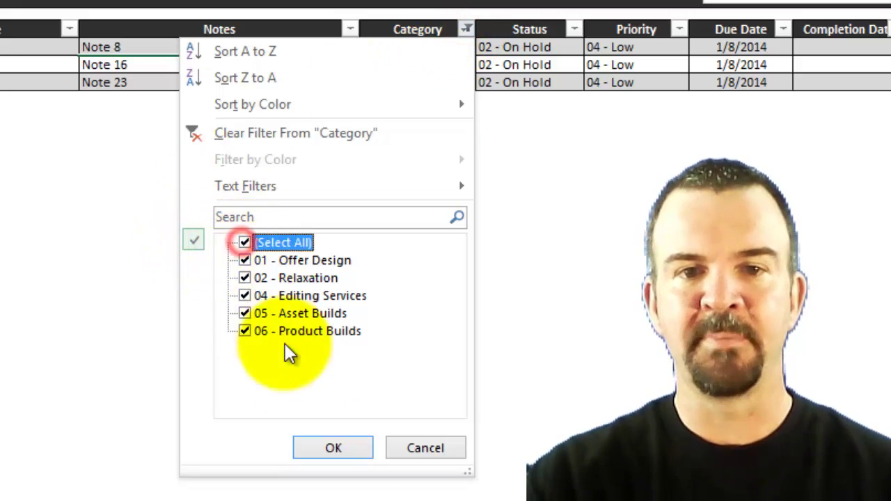
pyautogui.click(338, 449)
# Filter the Status column to include only 03 - In Progress
pyautogui.click(575, 29)
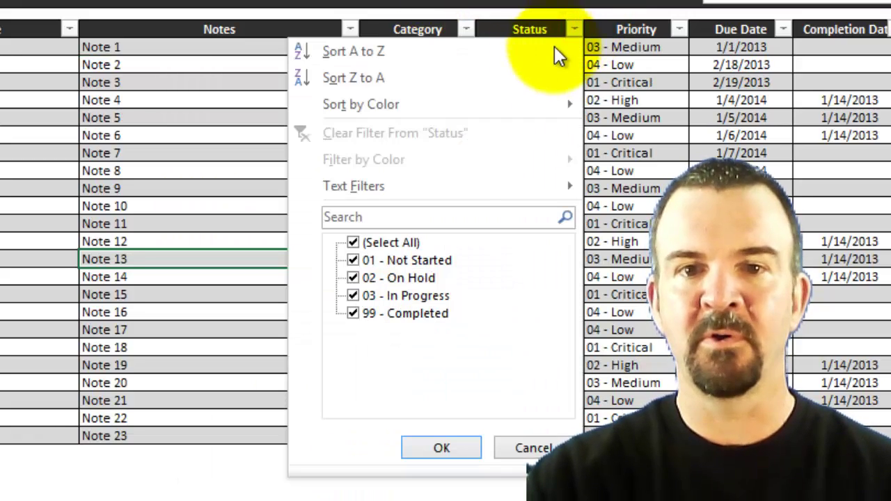
pyautogui.click(352, 243)
pyautogui.click(351, 296)
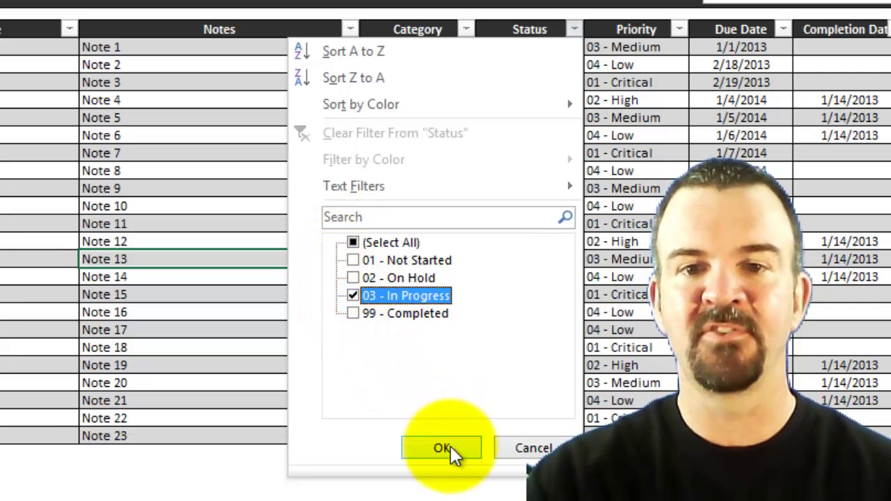
pyautogui.click(448, 450)
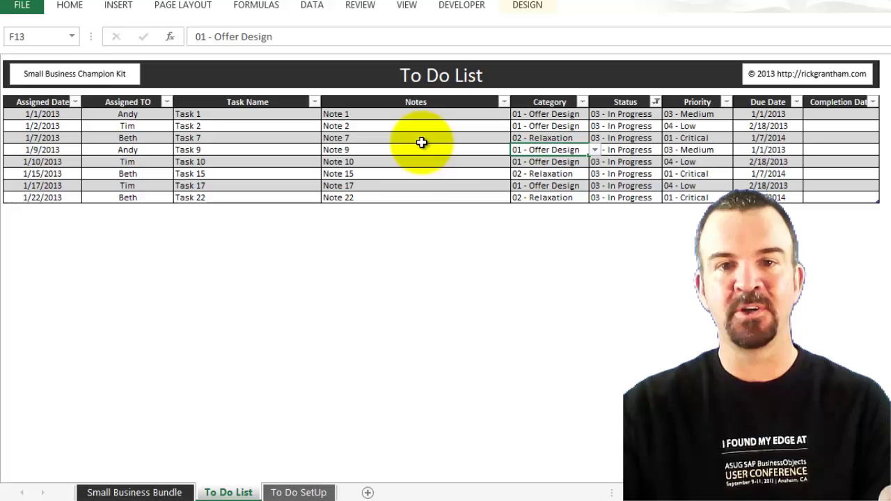
# Review the Category choices for Task 9, leaving its entry as it is
pyautogui.click(596, 150)
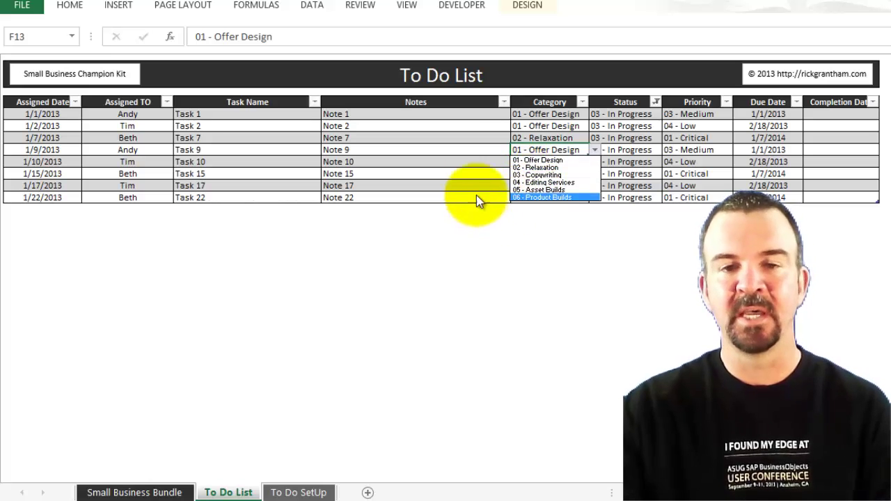
pyautogui.click(474, 160)
pyautogui.click(460, 172)
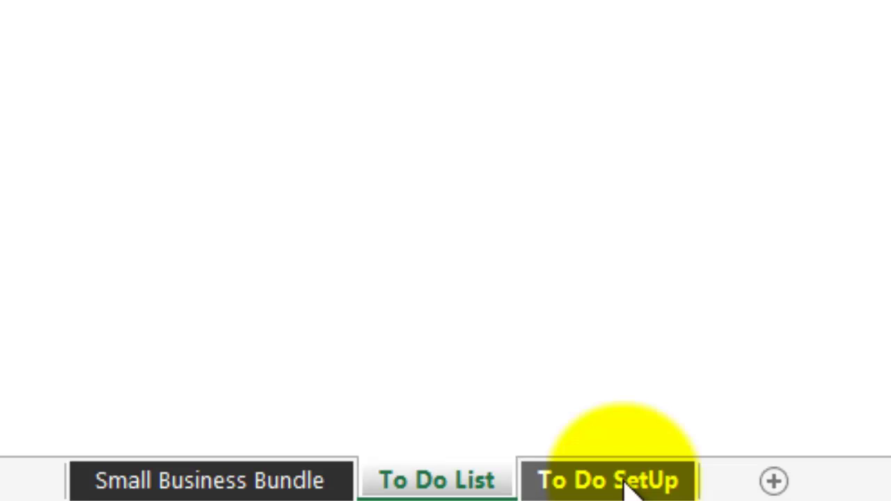
# Open the To Do SetUp sheet and examine its drop-down source lists and instructions
pyautogui.click(619, 483)
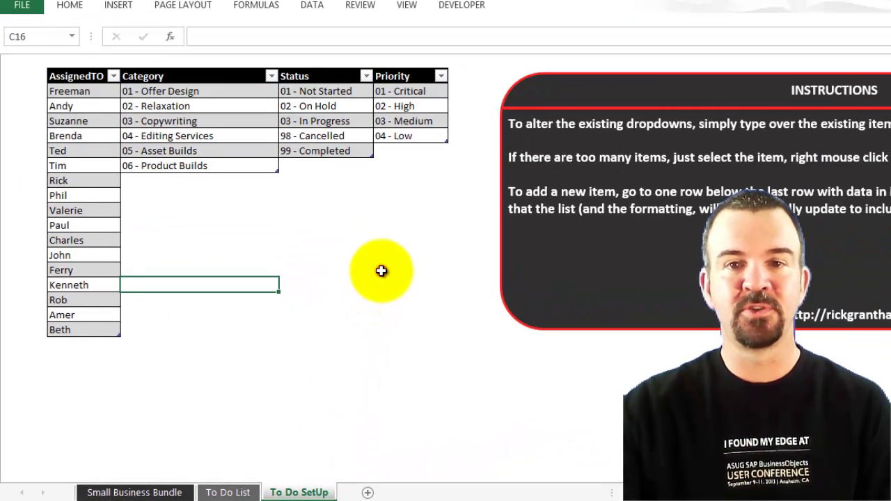
pyautogui.click(381, 271)
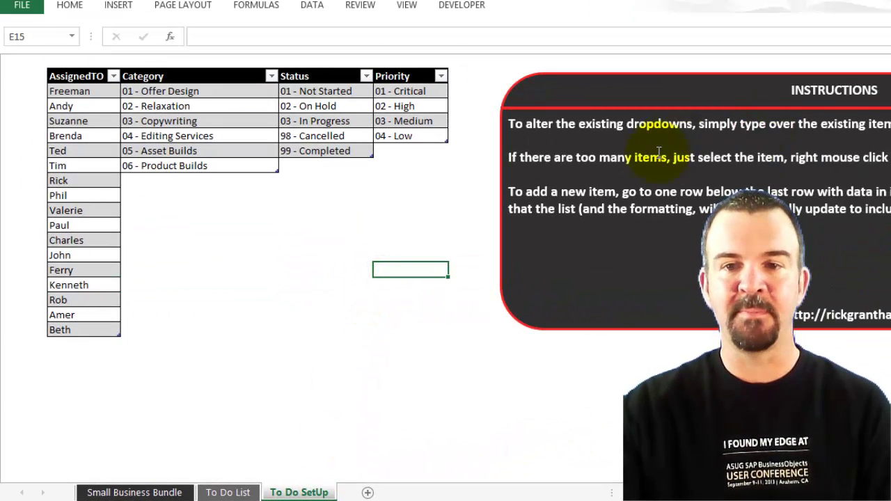
pyautogui.click(308, 218)
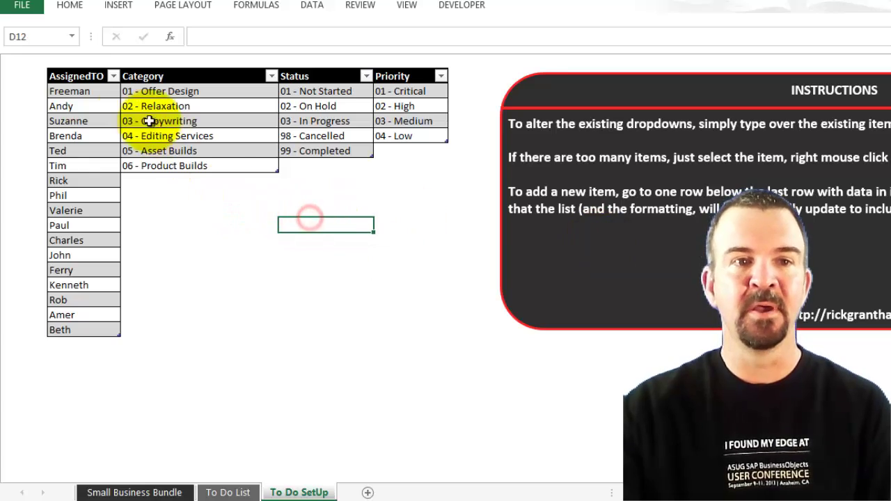
# Highlight the names in the AssignedTO list and add Giraffe as a new entry directly below the last one
pyautogui.click(73, 93)
pyautogui.moveTo(74, 99); pyautogui.dragTo(67, 326)
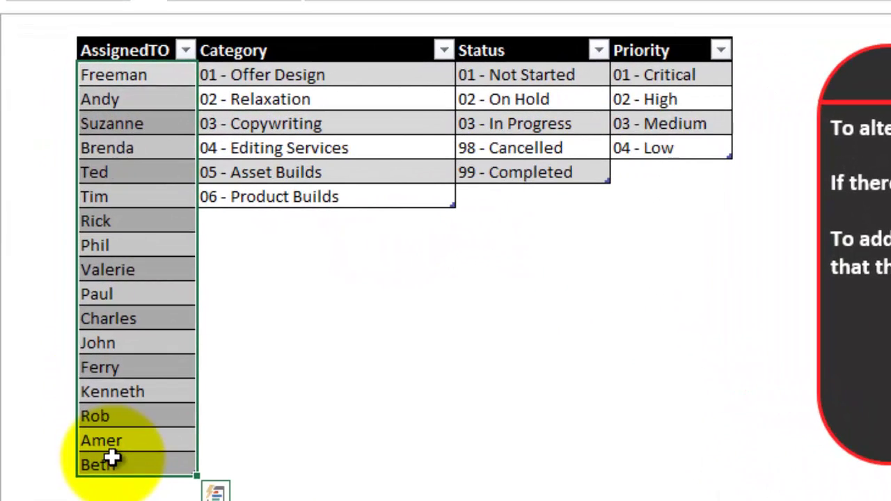
pyautogui.click(143, 489)
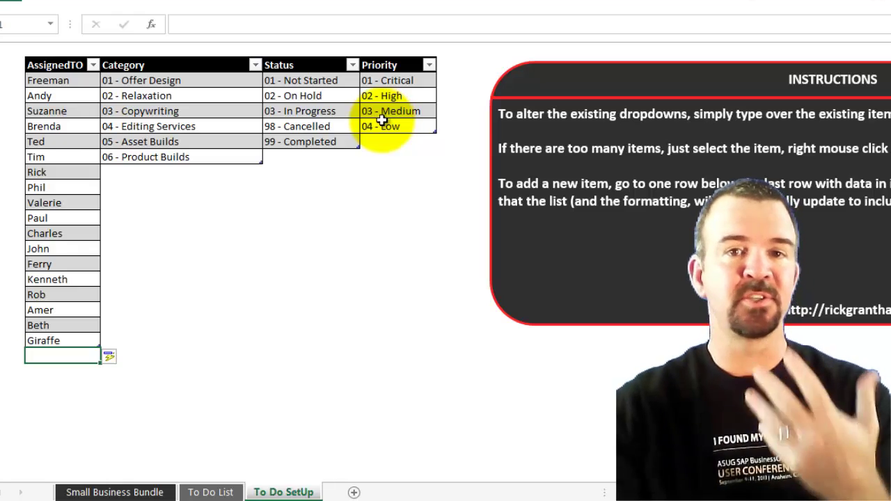
# Assign Task 2 on the To Do List sheet to the new Giraffe entry
pyautogui.click(224, 493)
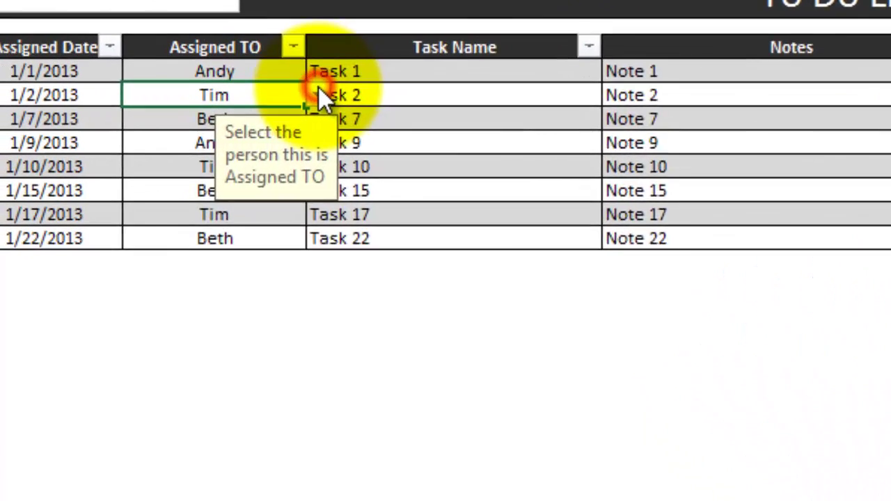
pyautogui.click(160, 116)
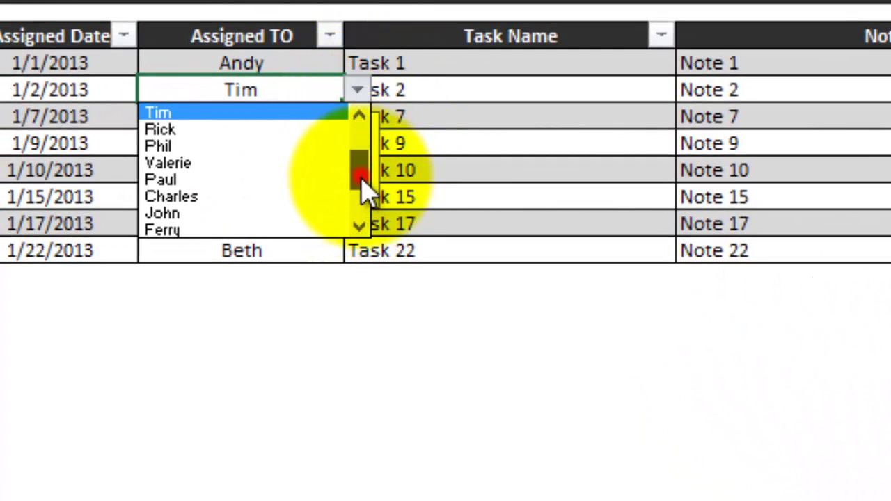
pyautogui.moveTo(364, 192); pyautogui.dragTo(369, 215)
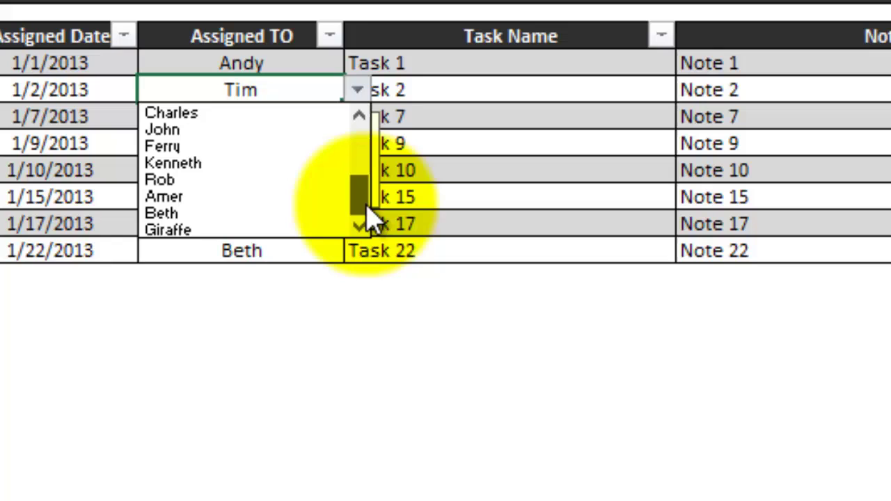
pyautogui.click(214, 230)
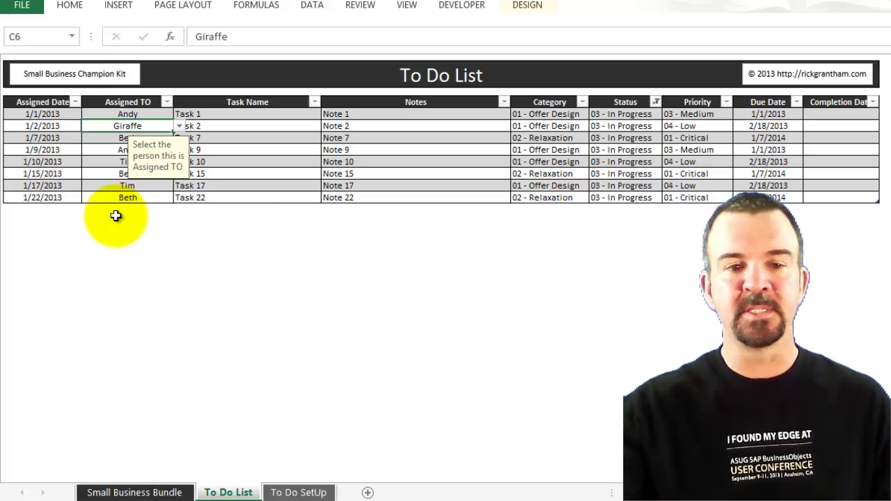
# Open the Small Business Bundle sheet to view its welcome page and community links
pyautogui.click(150, 493)
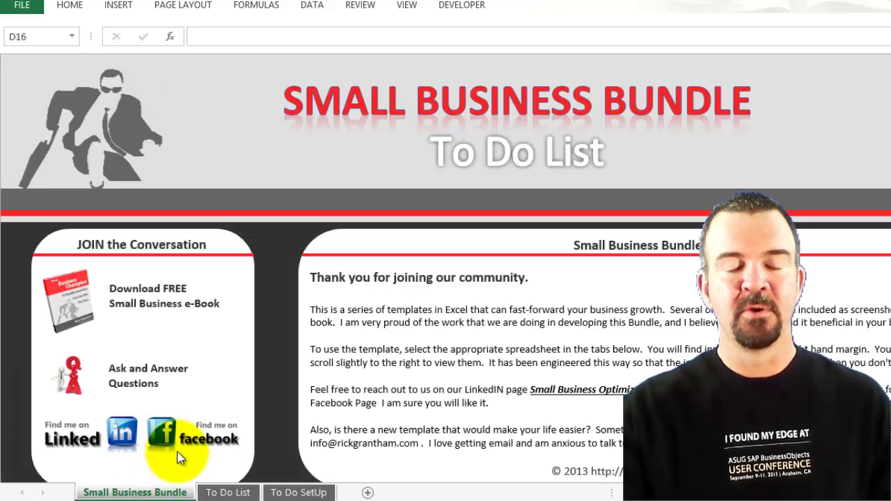